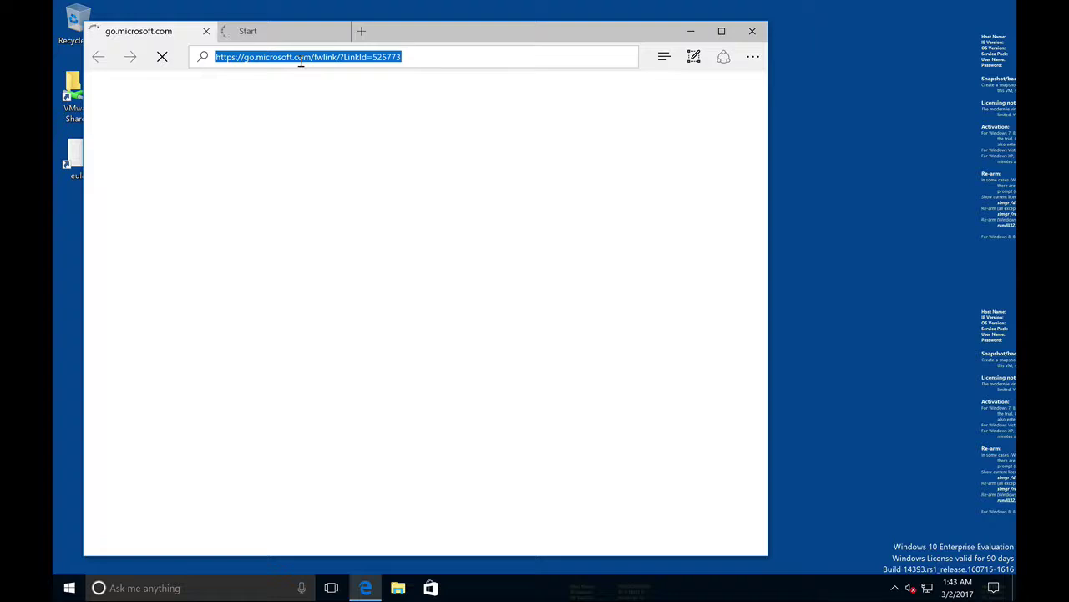
Search the web for "docker for windows install"
{"action": "type", "text": "docker for din"}
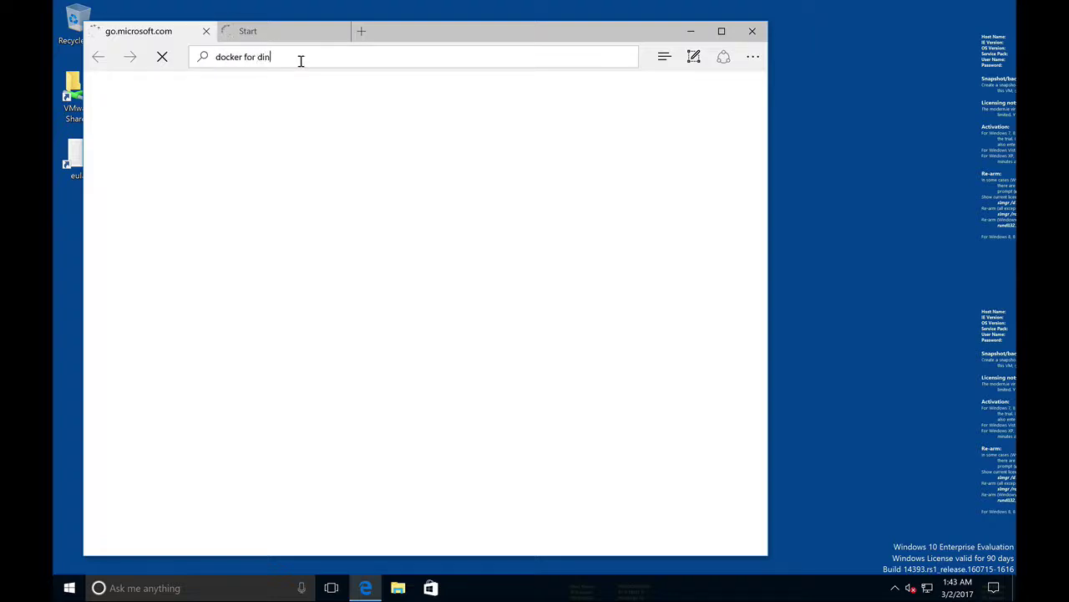
{"action": "key", "text": "BackSpace"}
{"action": "key", "text": "BackSpace"}
{"action": "key", "text": "BackSpace"}
{"action": "type", "text": "windows install"}
{"action": "key", "text": "Return"}
{"action": "left_click", "coordinate": [343, 31]}
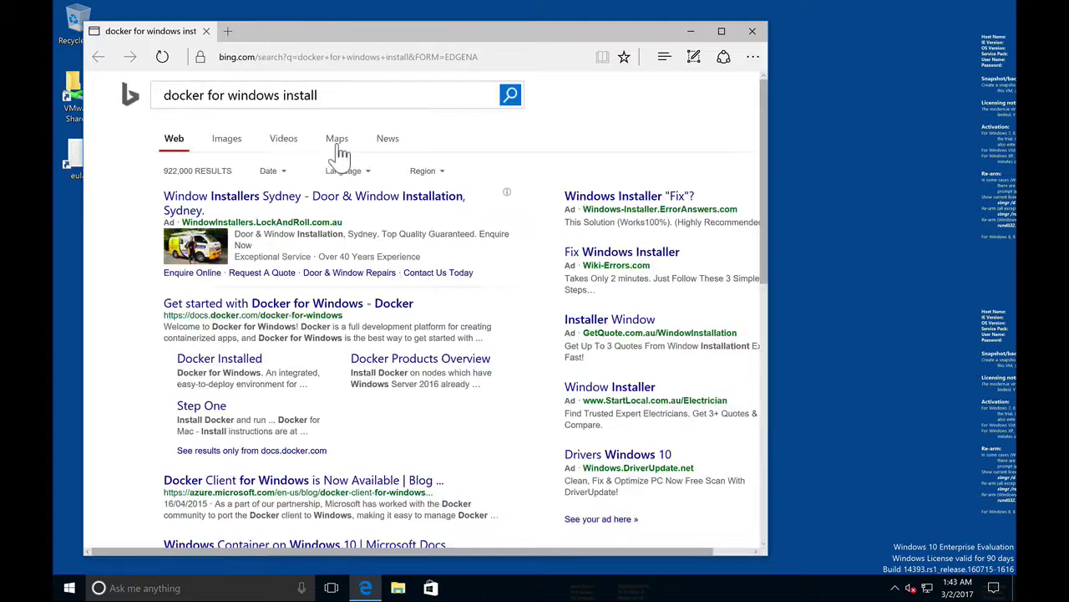
Open the Get started with Docker for Windows documentation from the results, and follow its link to the Install Docker for Windows page
{"action": "left_click", "coordinate": [282, 306]}
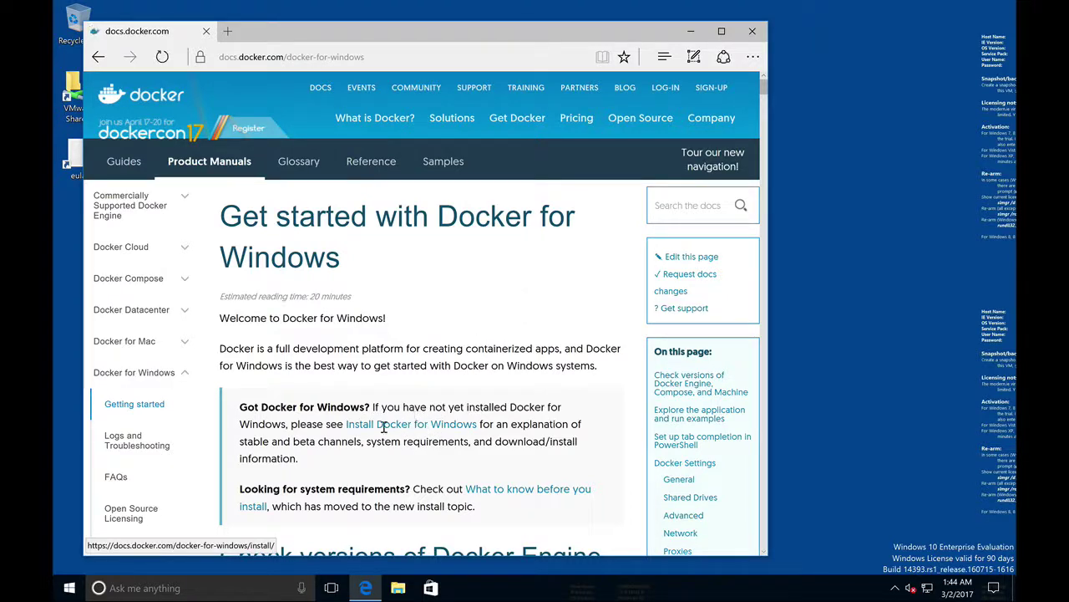
{"action": "left_click", "coordinate": [347, 422]}
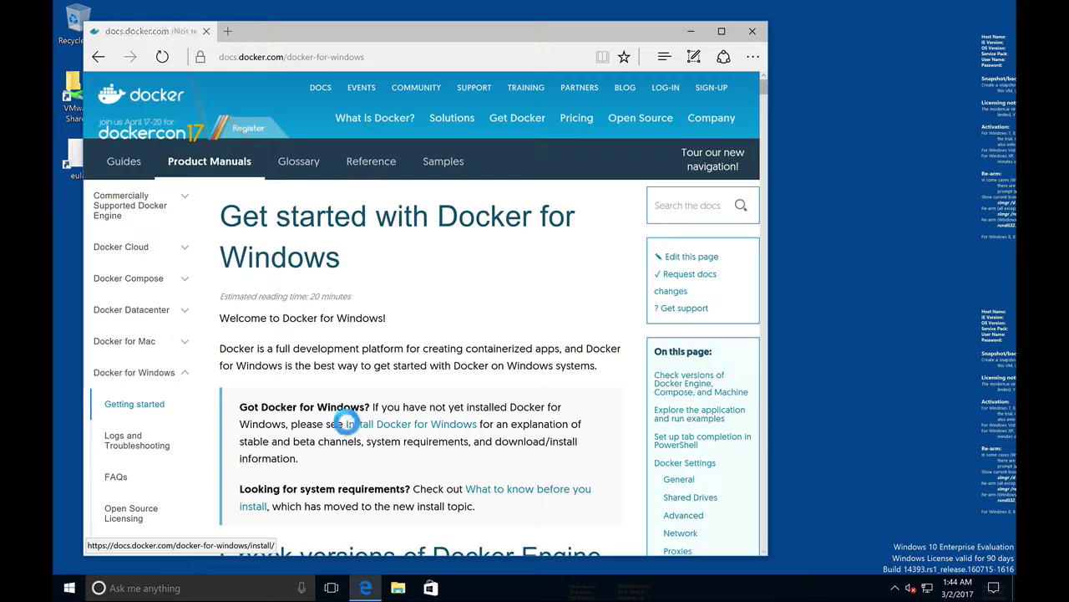
{"action": "left_click", "coordinate": [445, 426]}
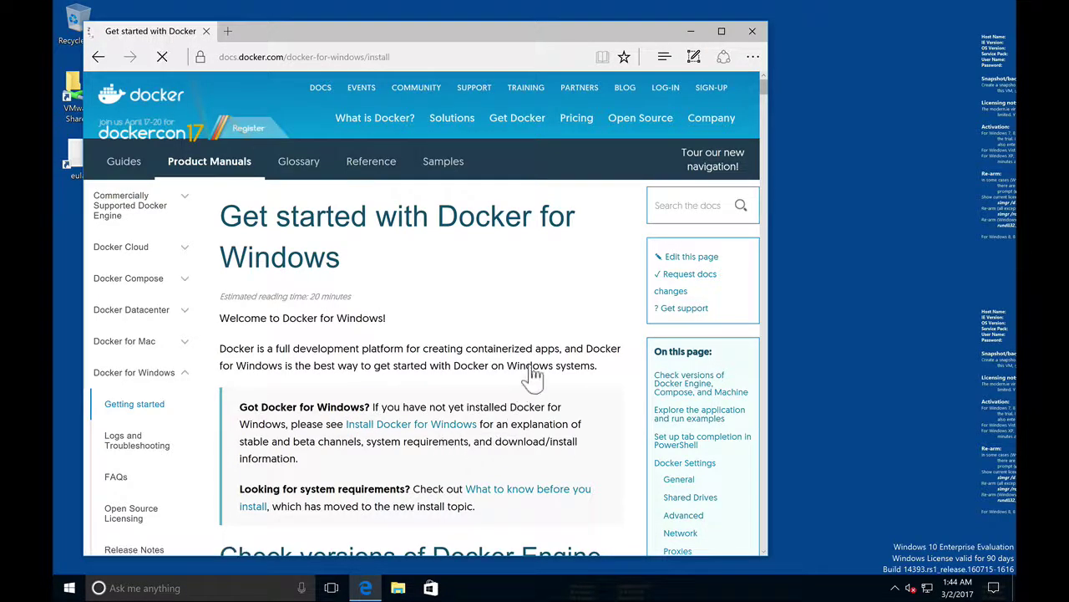
Check the Windows requirements in the Important Notes, and download and save the stable channel installer InstallDocker.msi
{"action": "scroll", "coordinate": [535, 376], "scroll_direction": "down", "scroll_amount": 1}
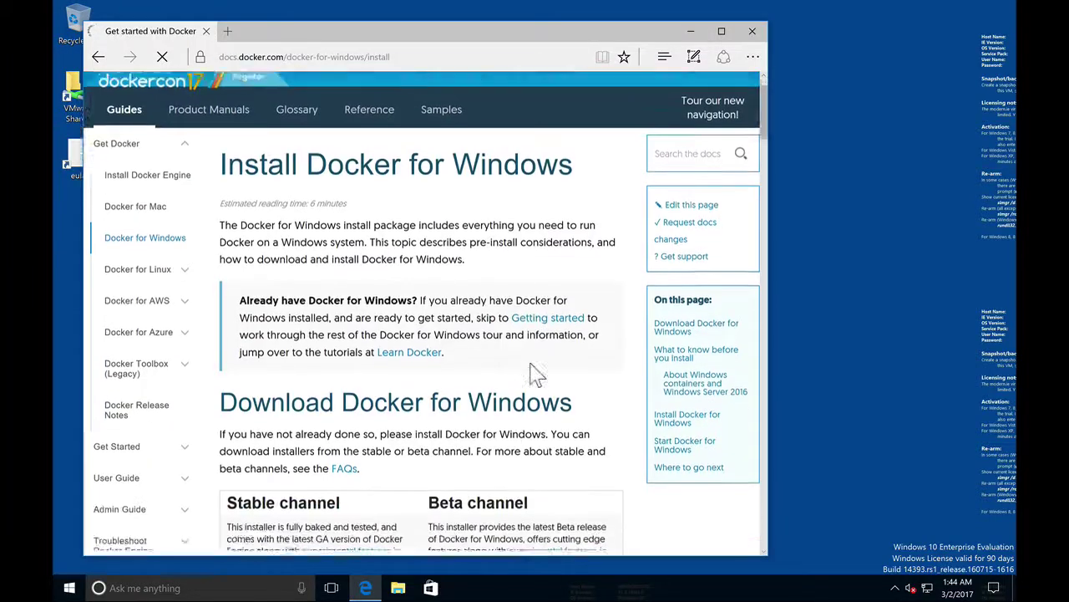
{"action": "scroll", "coordinate": [536, 373], "scroll_direction": "down", "scroll_amount": 5}
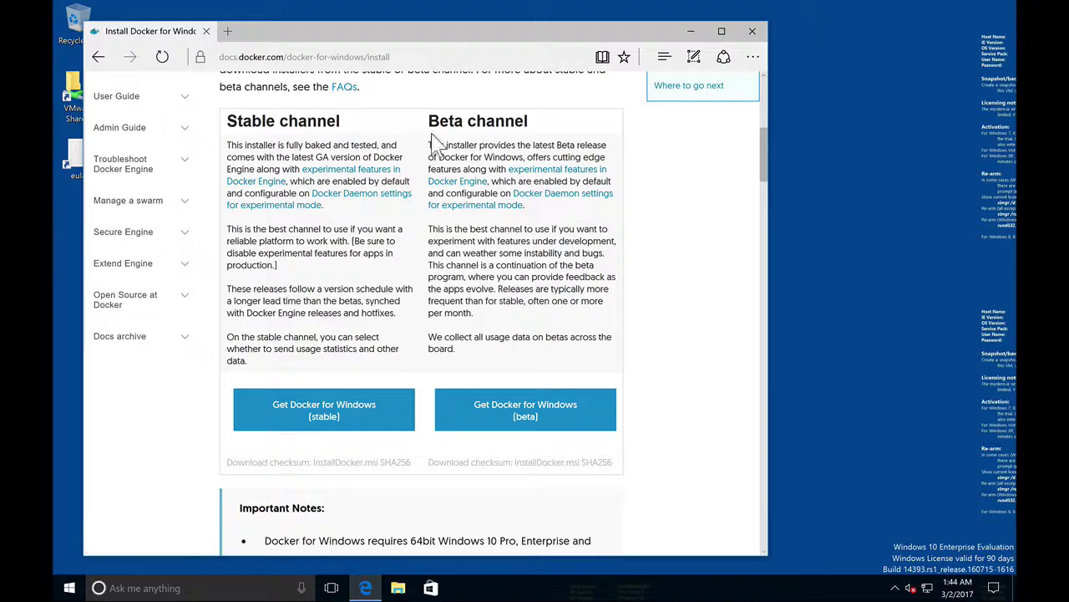
{"action": "scroll", "coordinate": [388, 375], "scroll_direction": "down", "scroll_amount": 2}
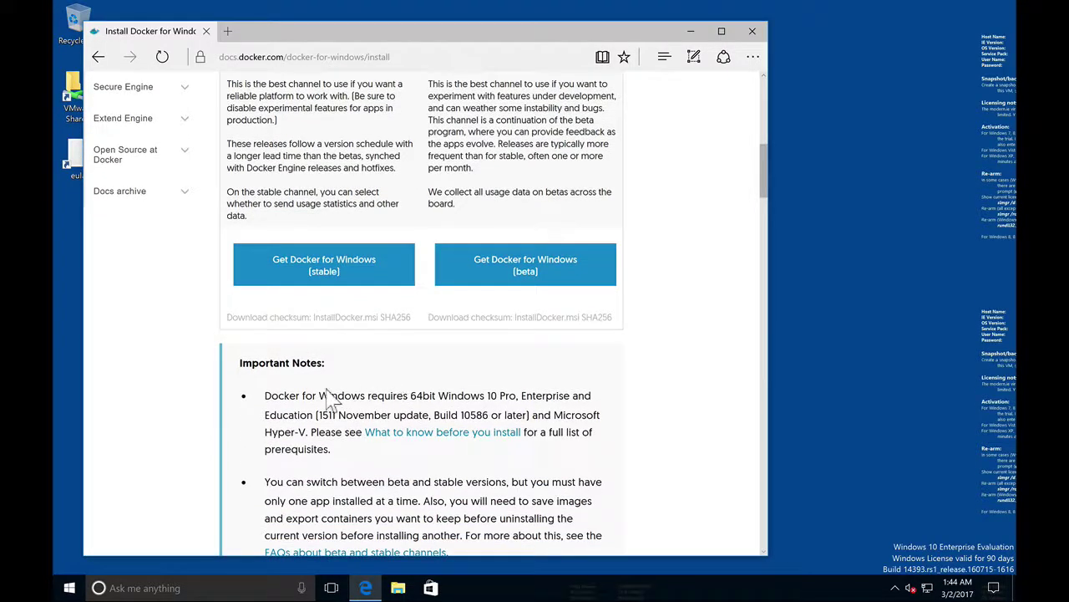
{"action": "left_click_drag", "start_coordinate": [266, 397], "coordinate": [518, 396]}
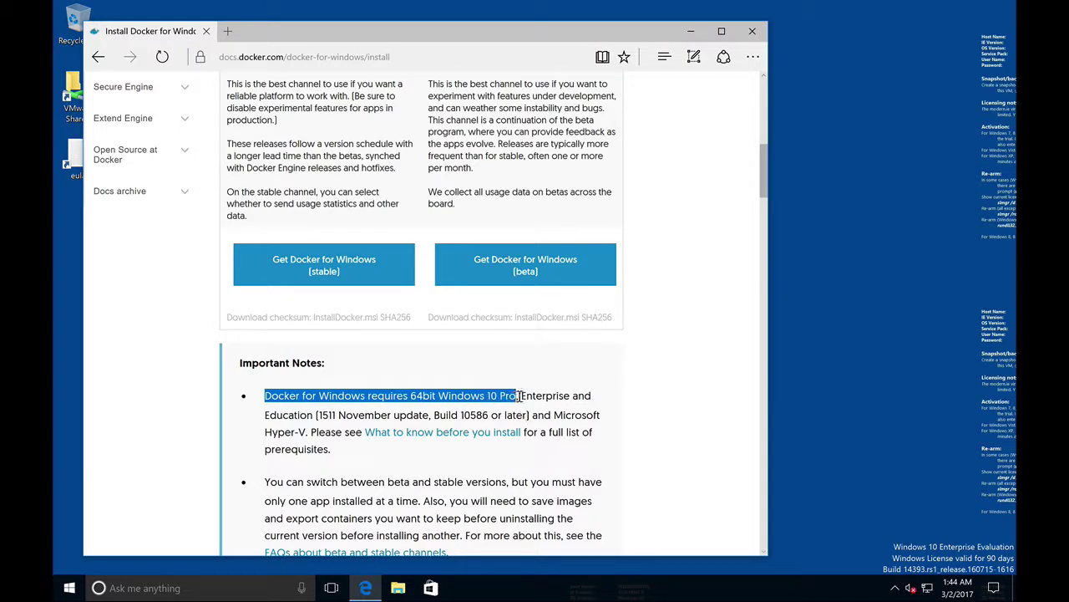
{"action": "left_click", "coordinate": [528, 396]}
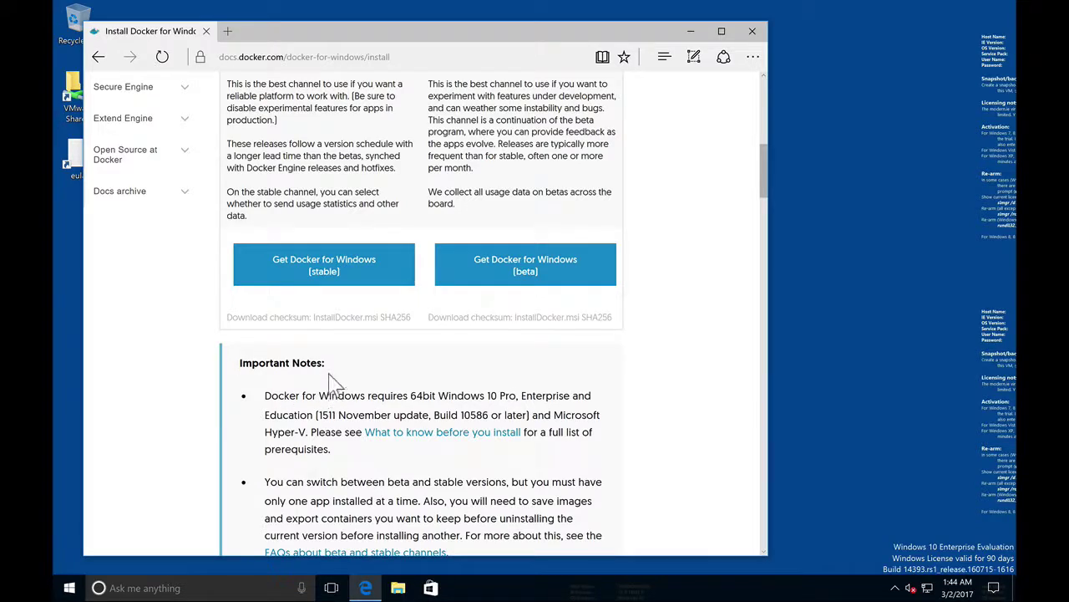
{"action": "left_click", "coordinate": [317, 275]}
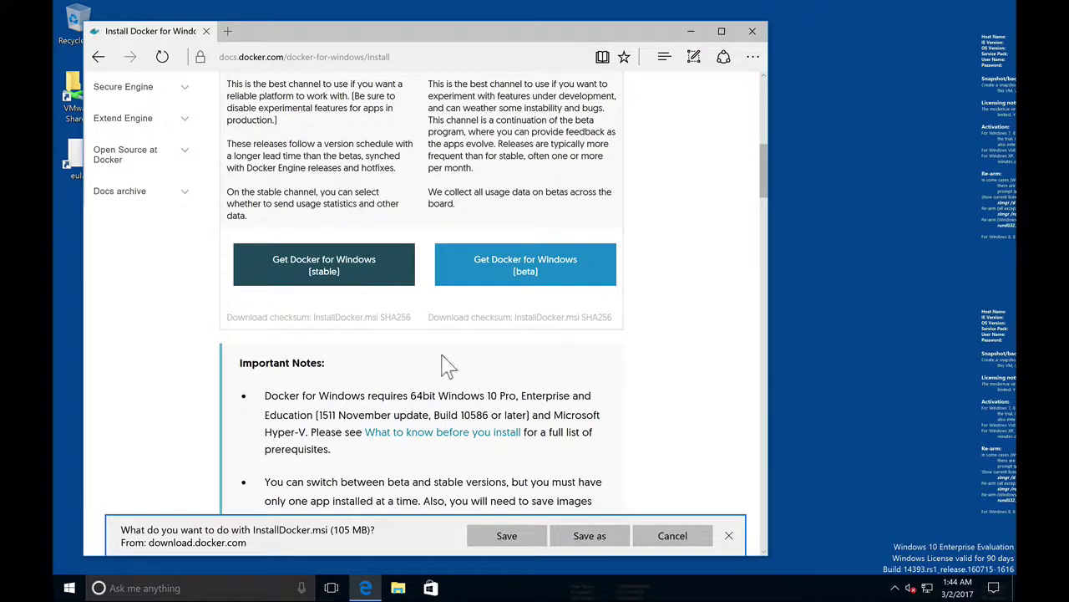
{"action": "left_click", "coordinate": [505, 536]}
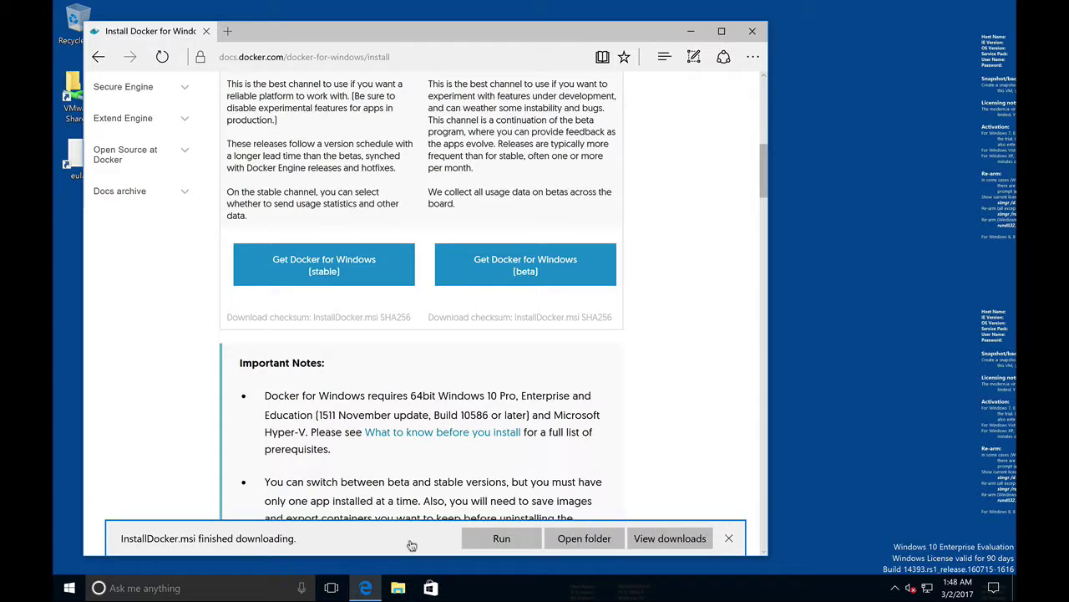
Run the downloaded Docker installer, accept the license agreement and start the installation, allowing it to make changes to the device
{"action": "left_click", "coordinate": [501, 539]}
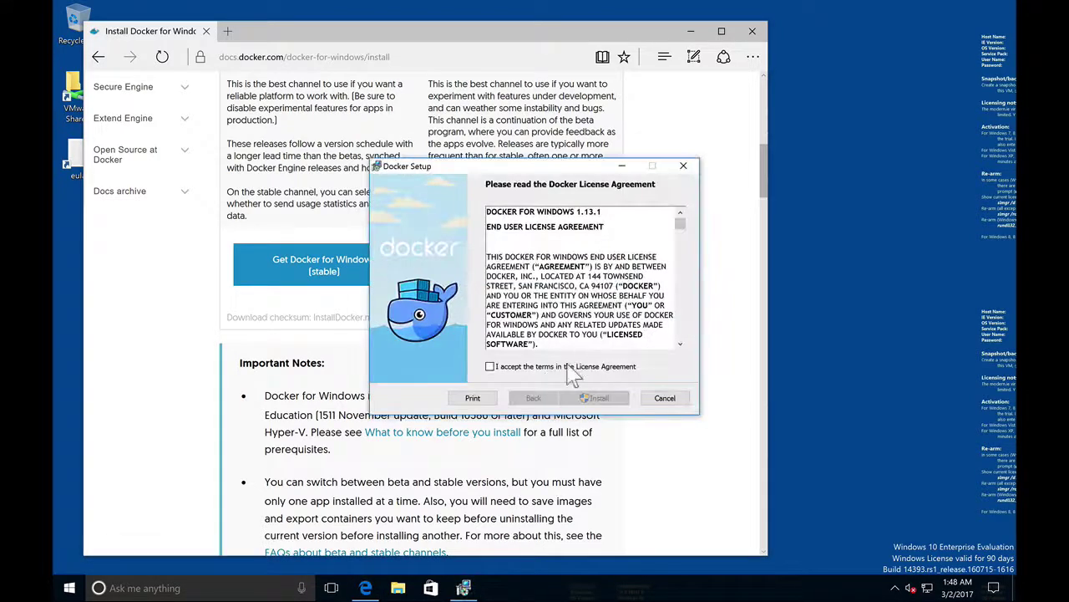
{"action": "left_click", "coordinate": [552, 367]}
{"action": "left_click", "coordinate": [598, 398]}
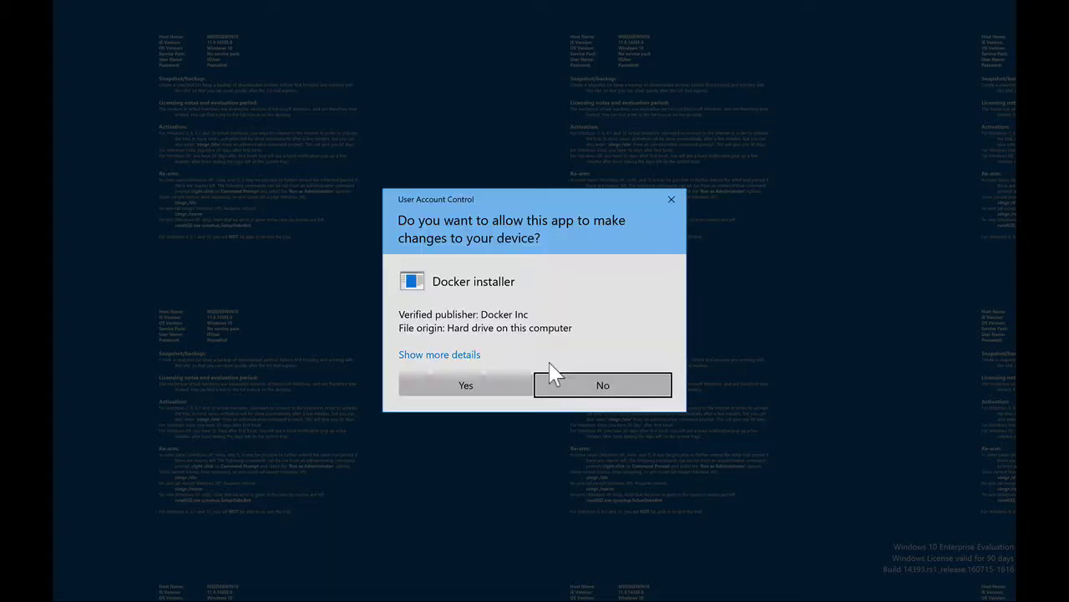
{"action": "left_click", "coordinate": [493, 386]}
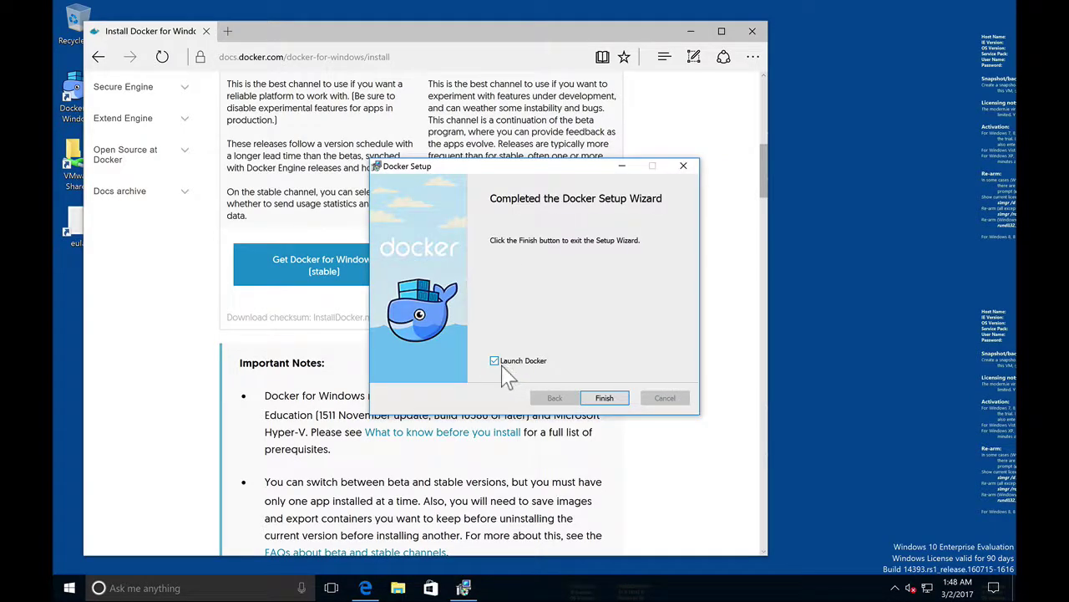
Finish the Docker setup wizard with Launch Docker enabled, and agree to enable the Hyper-V feature with an automatic restart
{"action": "left_click", "coordinate": [605, 399]}
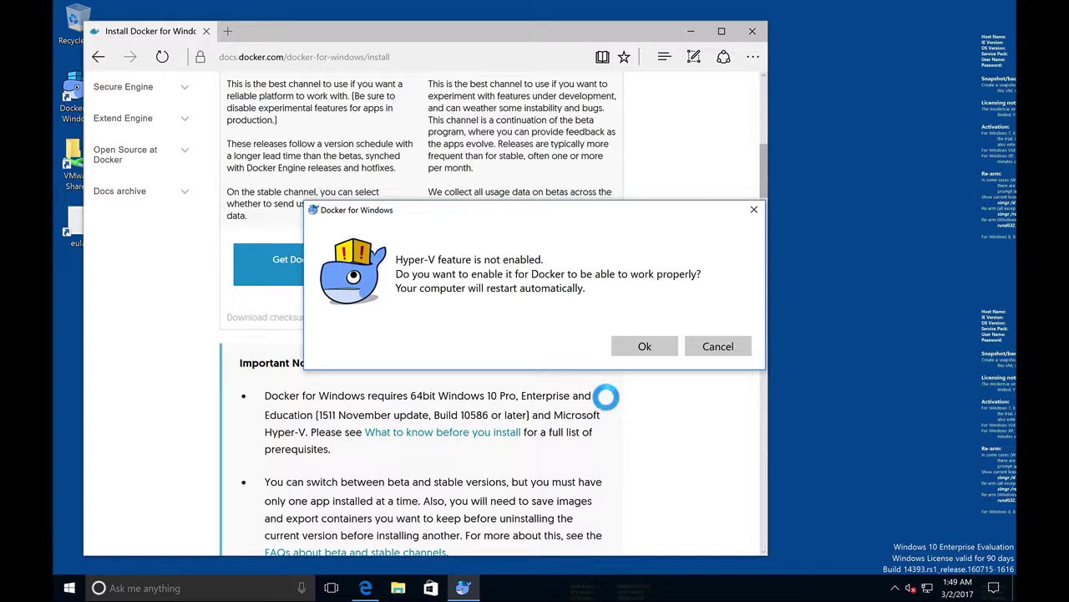
{"action": "left_click", "coordinate": [645, 345]}
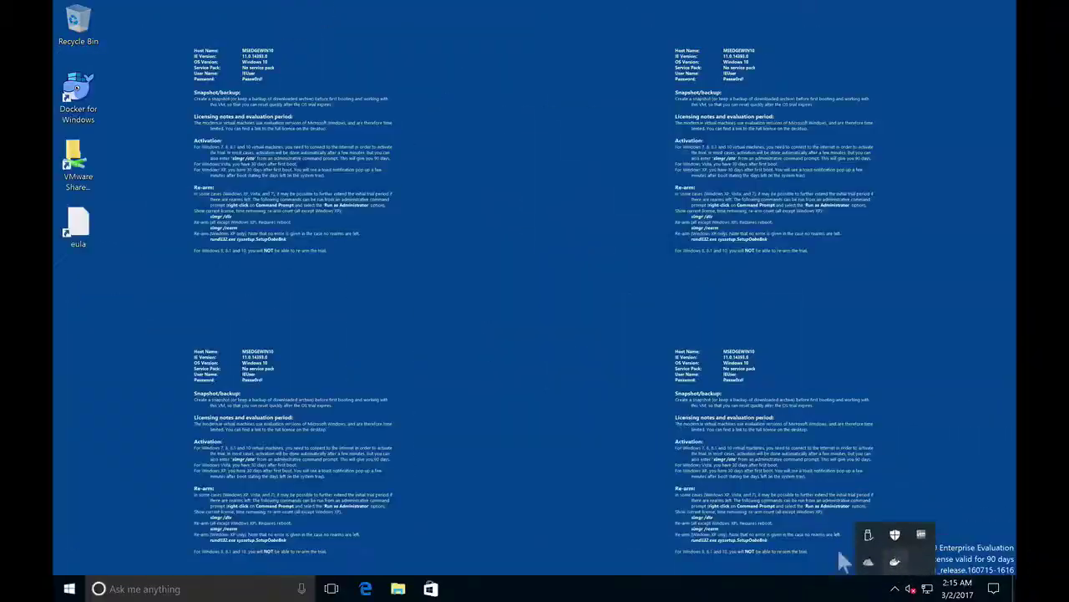
Dismiss the hidden tray icons, search Windows for "cmd" and open Command Prompt
{"action": "left_click", "coordinate": [606, 469]}
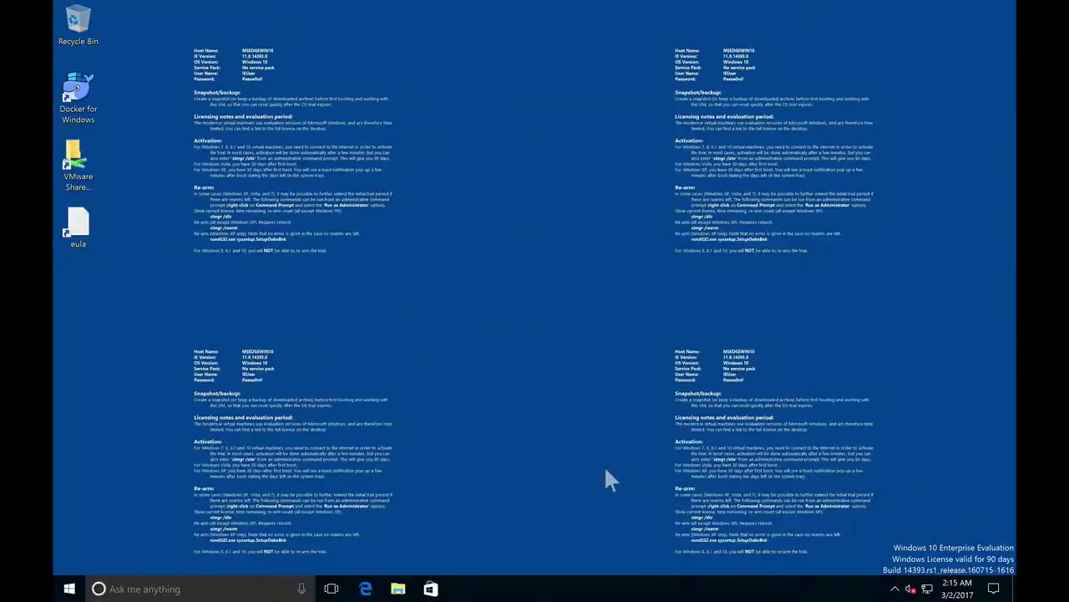
{"action": "left_click", "coordinate": [138, 587]}
{"action": "type", "text": "cmd"}
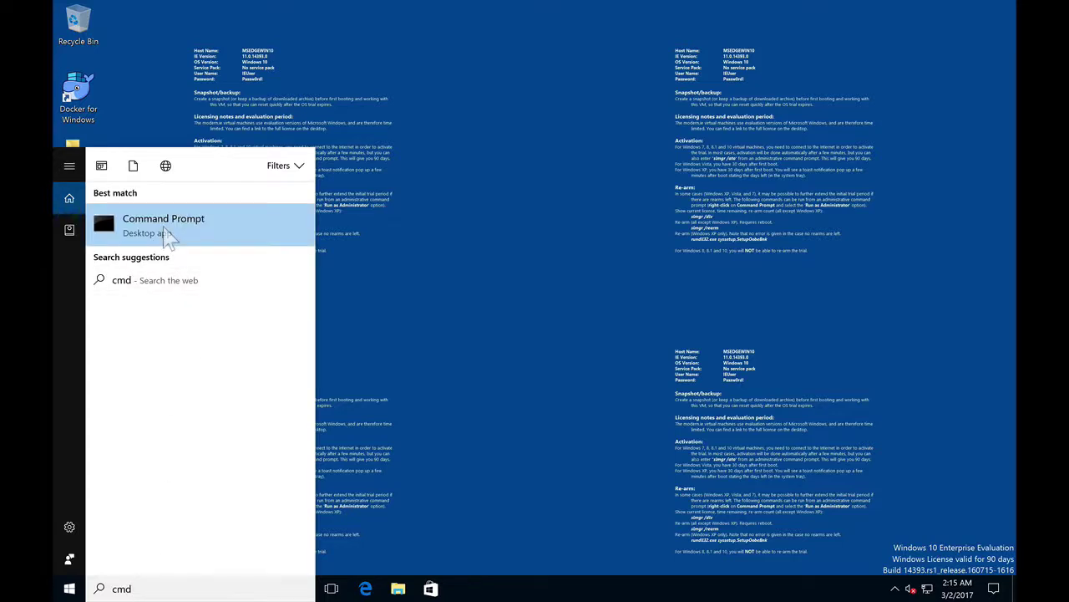
{"action": "left_click", "coordinate": [167, 237]}
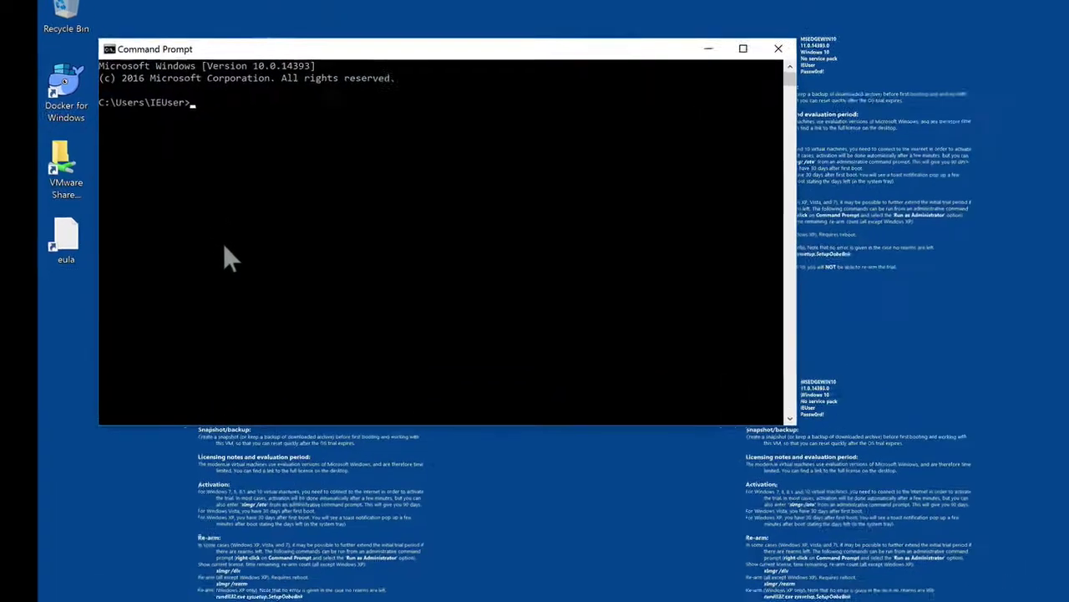
Check the installed versions with docker --version and docker-compose --version
{"action": "type", "text": "d"}
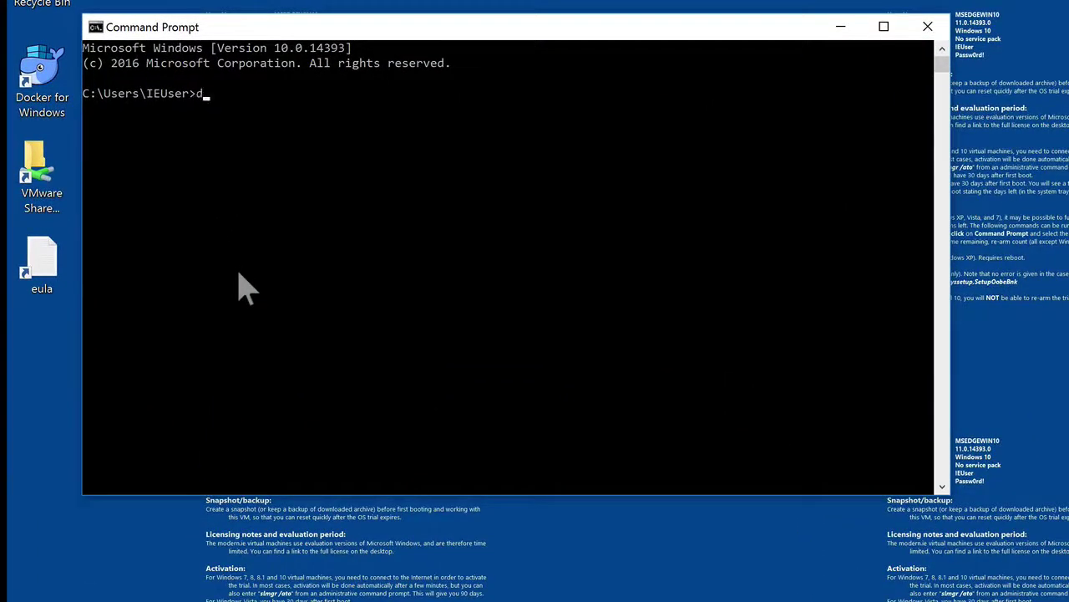
{"action": "type", "text": "ocker --version"}
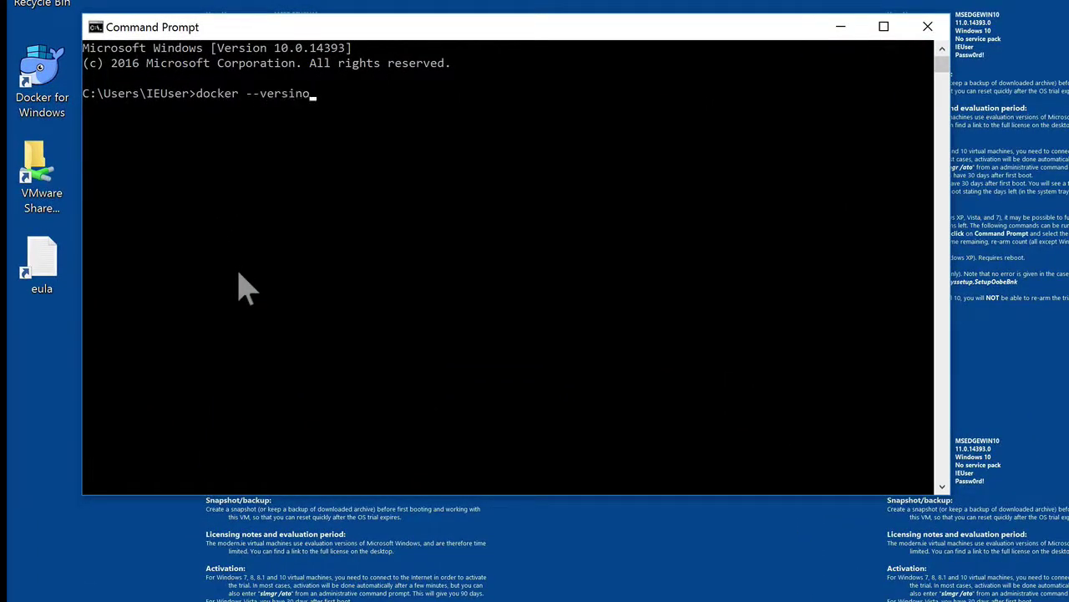
{"action": "key", "text": "Return"}
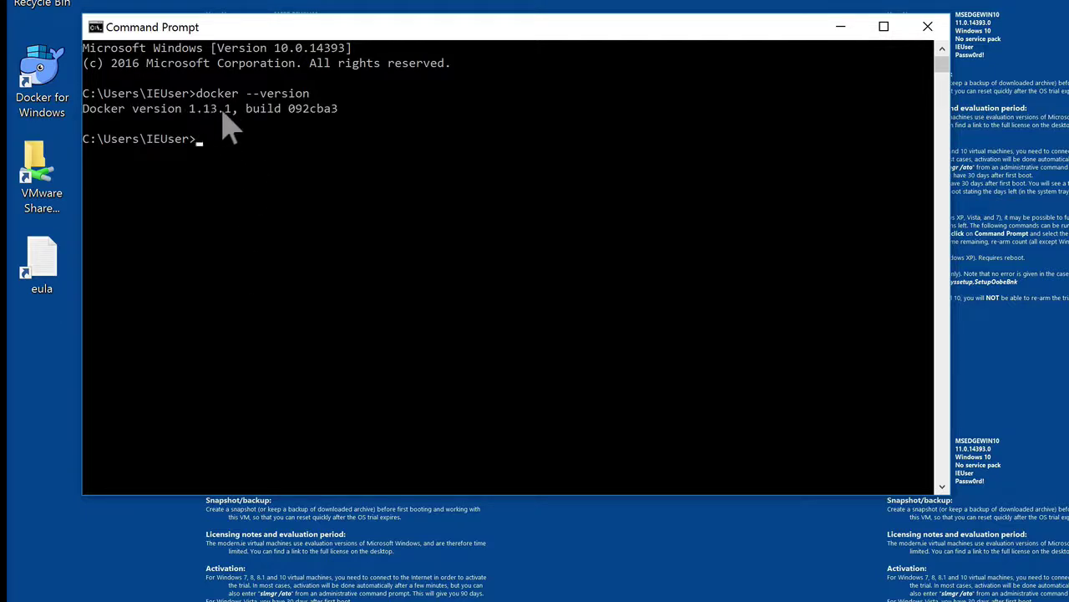
{"action": "type", "text": "docker-compose --version"}
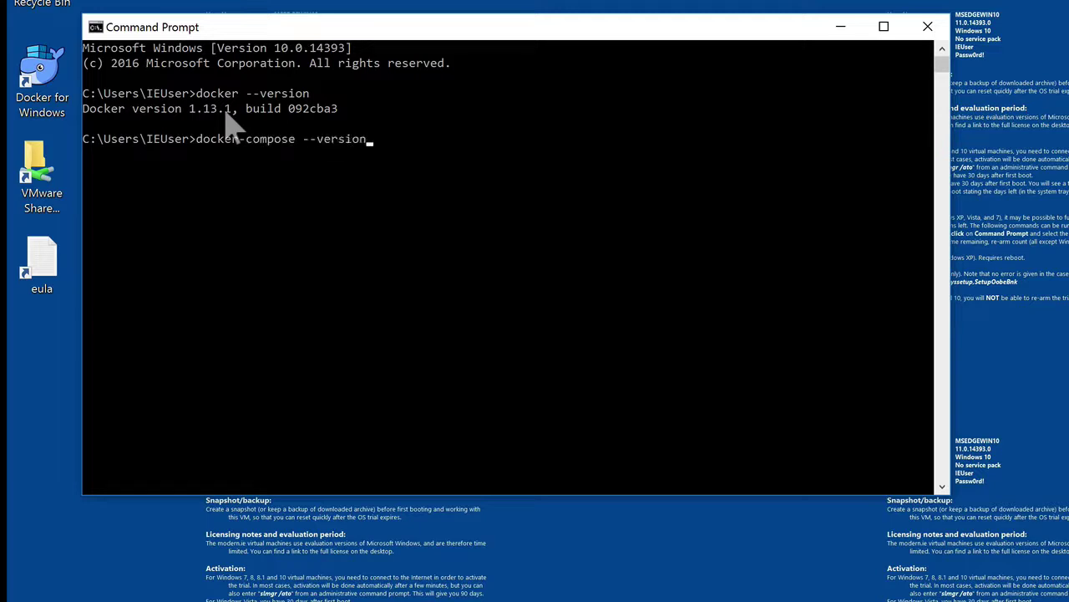
{"action": "key", "text": "Return"}
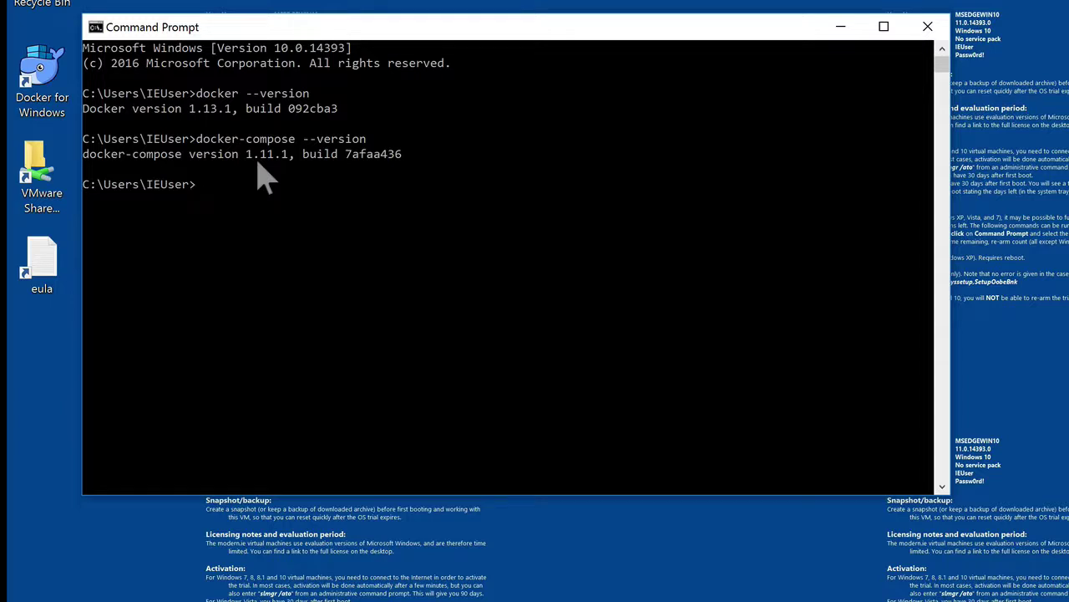
Run the test container with docker run hello-world and examine the greeting message in its output
{"action": "type", "text": "docker run hellow"}
{"action": "type", "text": "world"}
{"action": "key", "text": "Return"}
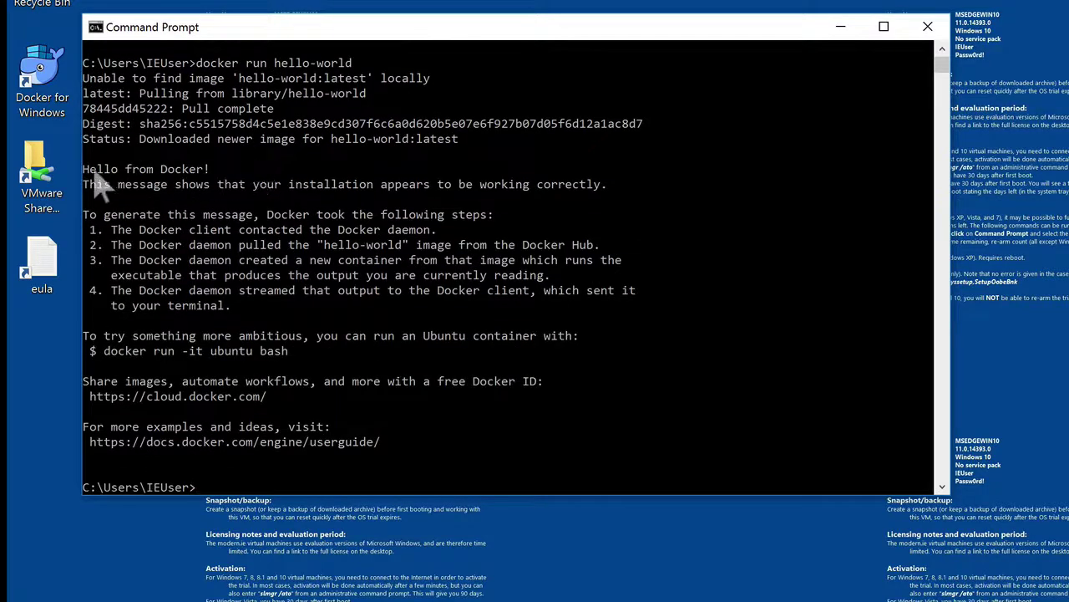
{"action": "left_click_drag", "start_coordinate": [87, 171], "coordinate": [614, 186]}
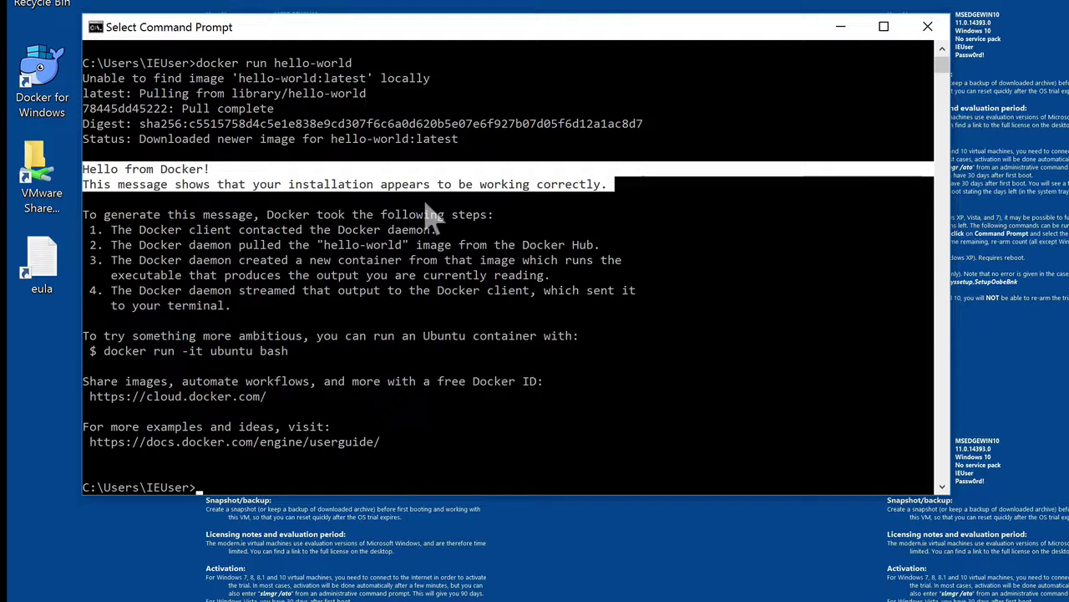
{"action": "left_click", "coordinate": [375, 431]}
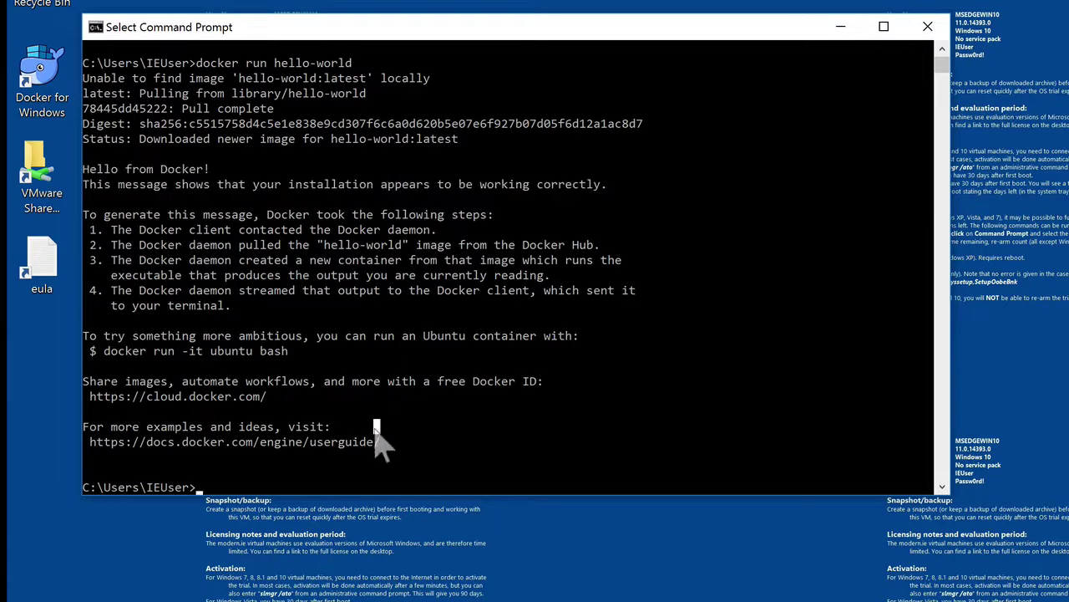
{"action": "left_click", "coordinate": [341, 473]}
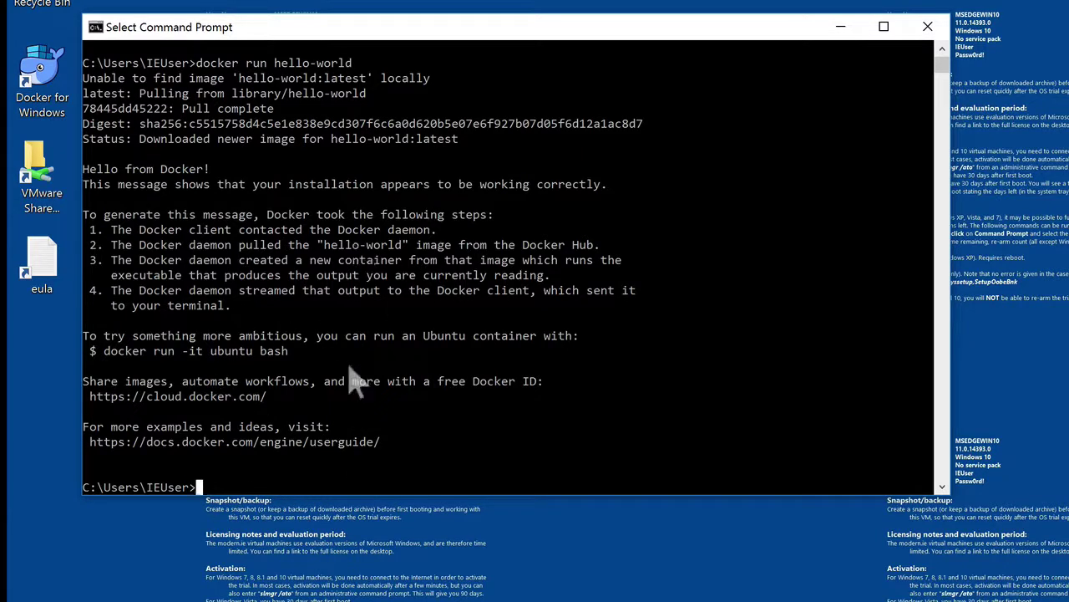